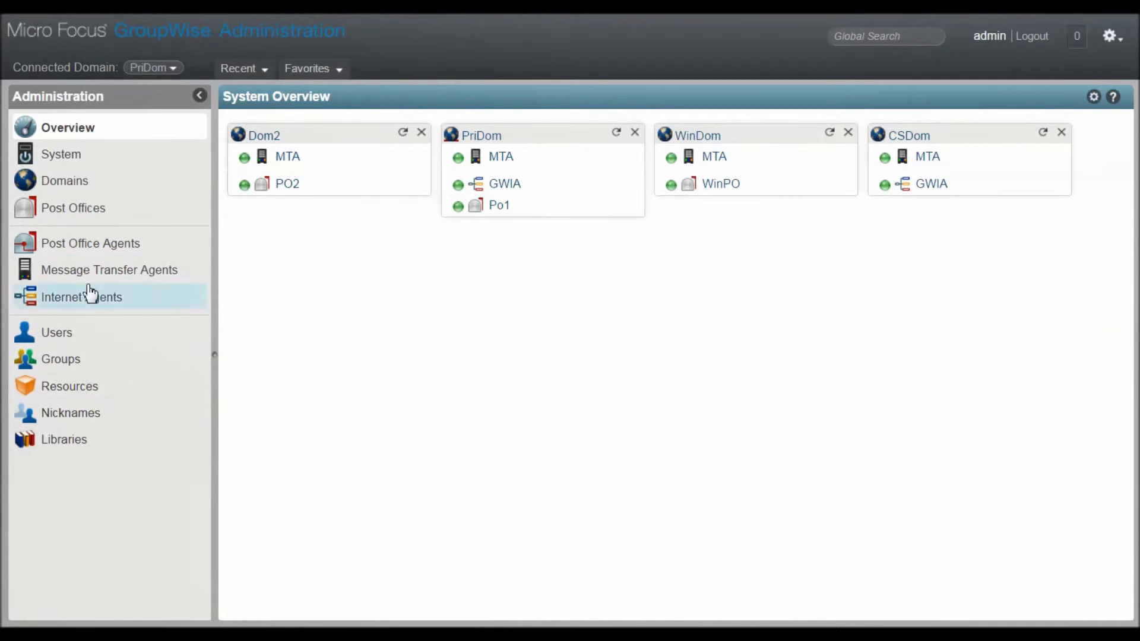
Open the POA for post office Po1 from the Post Office Agents list.
{"action": "left_click", "coordinate": [75, 243]}
{"action": "left_click", "coordinate": [285, 205]}
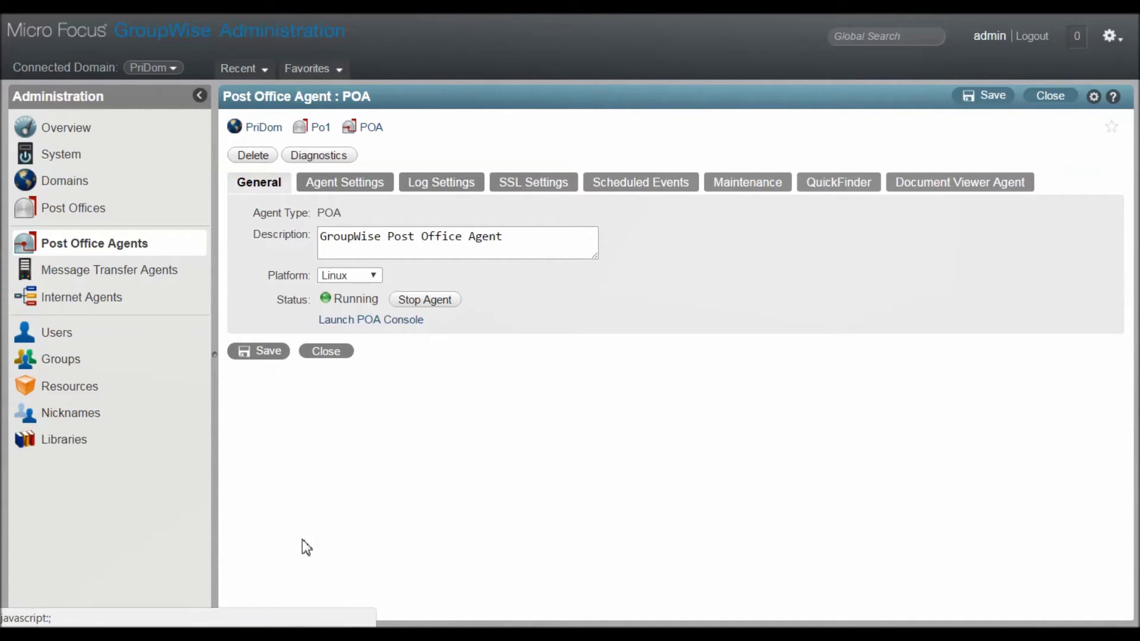
Bring up the POA's Agent Settings and keep Message File Processing at All.
{"action": "left_click", "coordinate": [355, 184]}
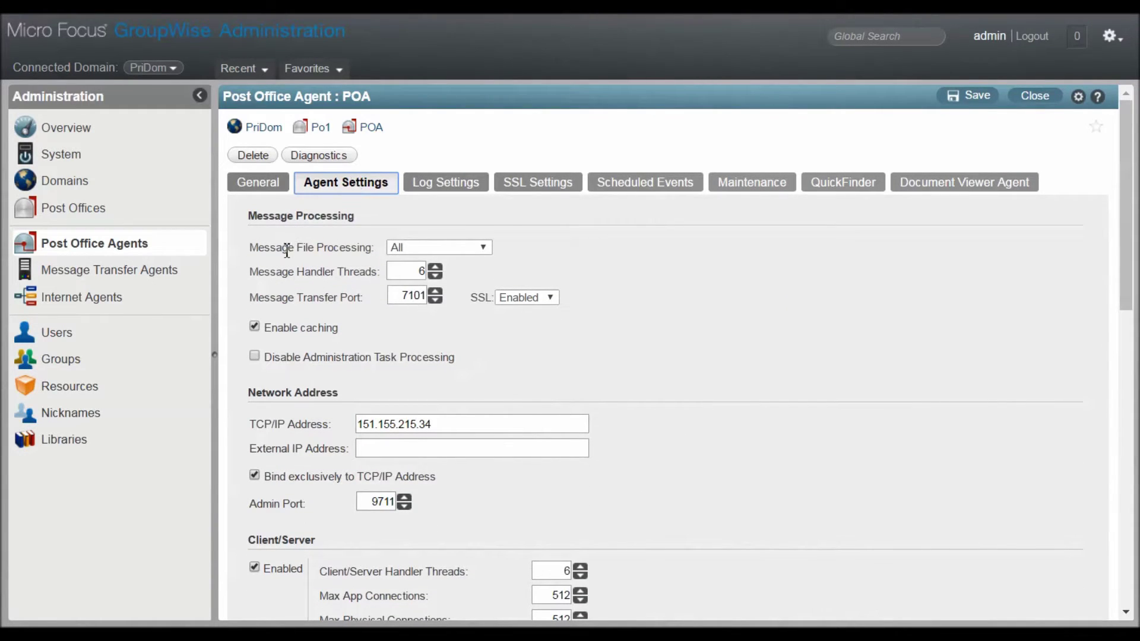
{"action": "left_click", "coordinate": [486, 248]}
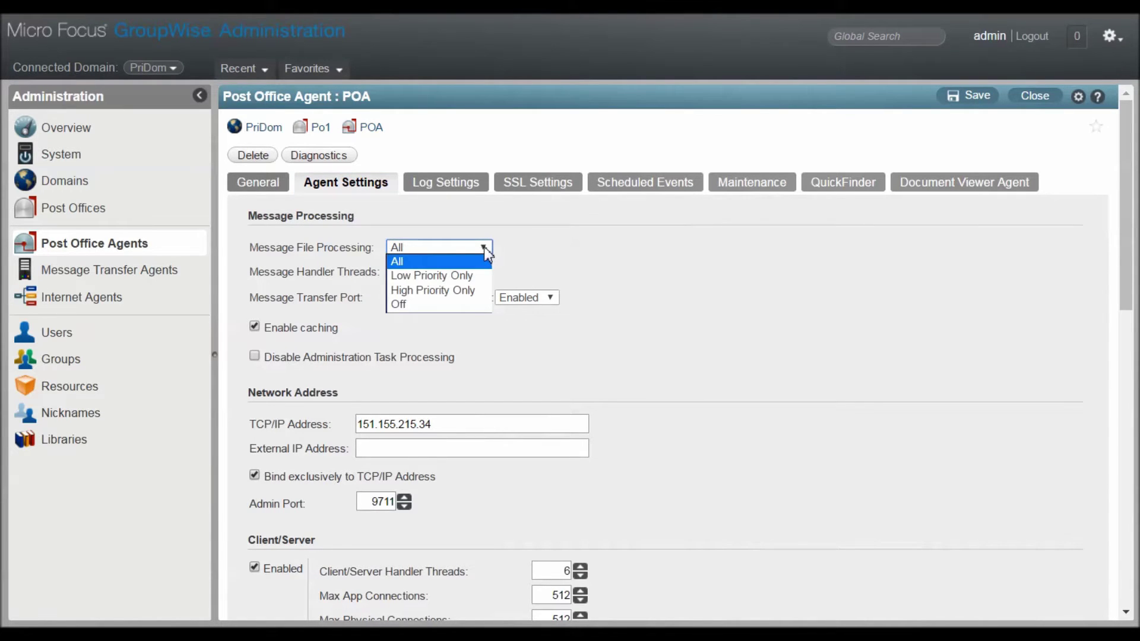
{"action": "left_click", "coordinate": [416, 250]}
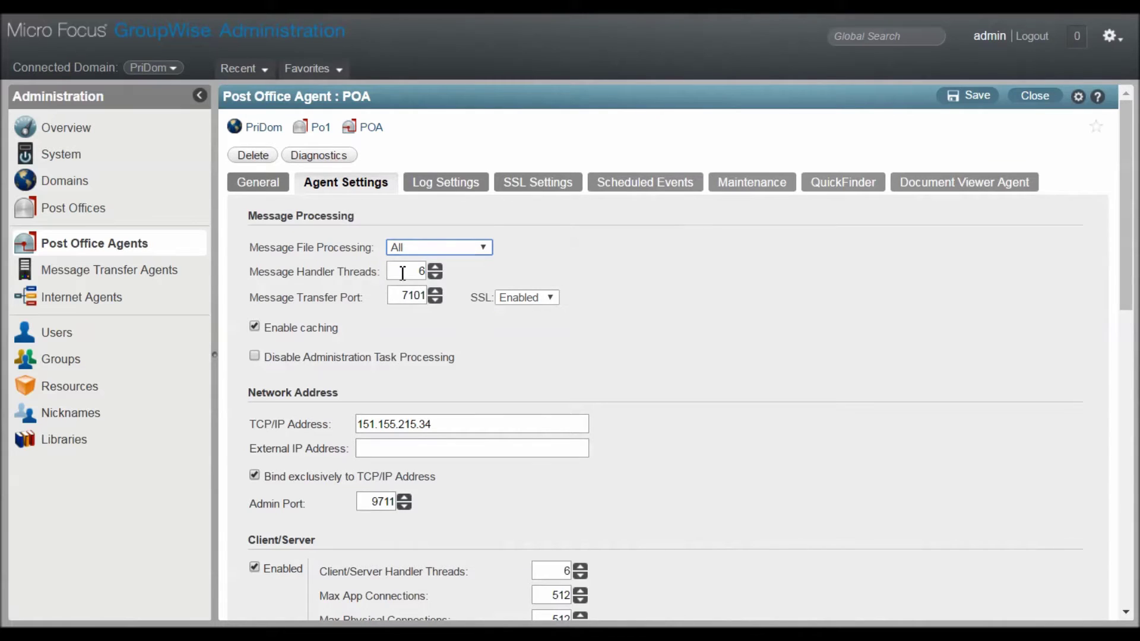
Raise Message Handler Threads from 6 to 10.
{"action": "left_click", "coordinate": [435, 268]}
{"action": "left_click", "coordinate": [435, 268]}
{"action": "left_click", "coordinate": [436, 268]}
{"action": "left_click", "coordinate": [436, 268]}
{"action": "left_click", "coordinate": [436, 275]}
{"action": "left_click", "coordinate": [526, 184]}
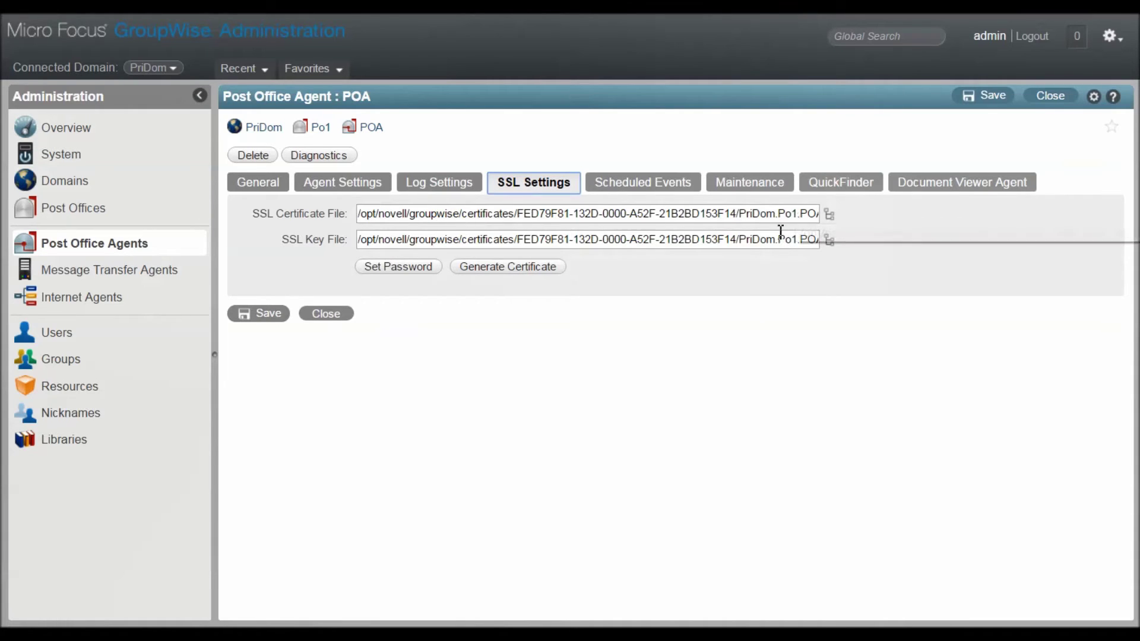
{"action": "left_click", "coordinate": [343, 183]}
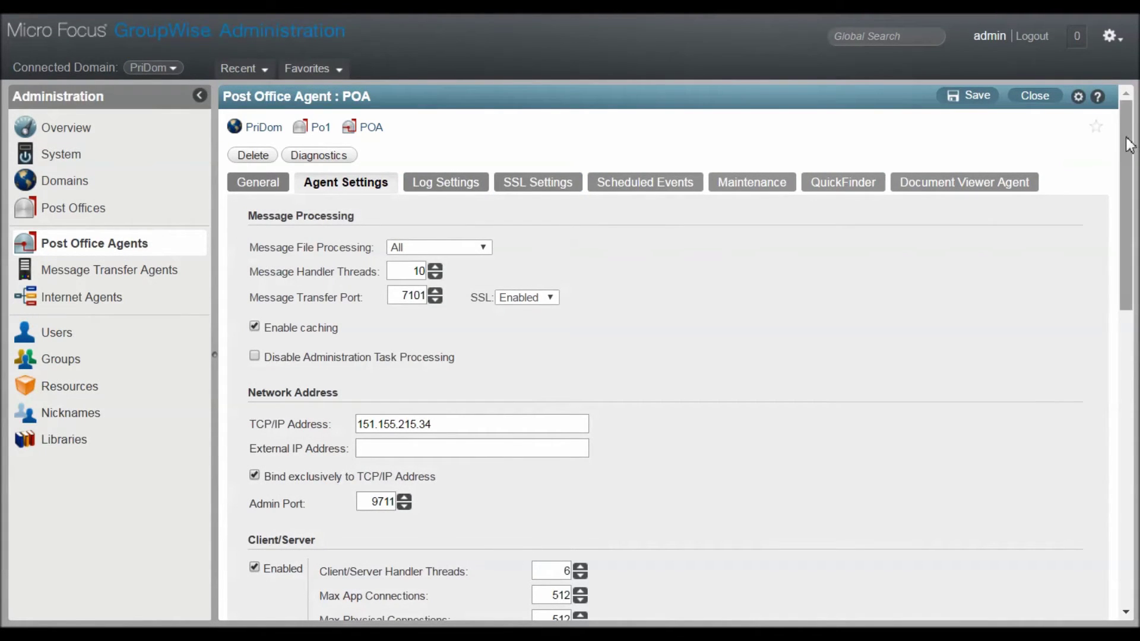
{"action": "left_click_drag", "start_coordinate": [1128, 146], "coordinate": [1094, 239]}
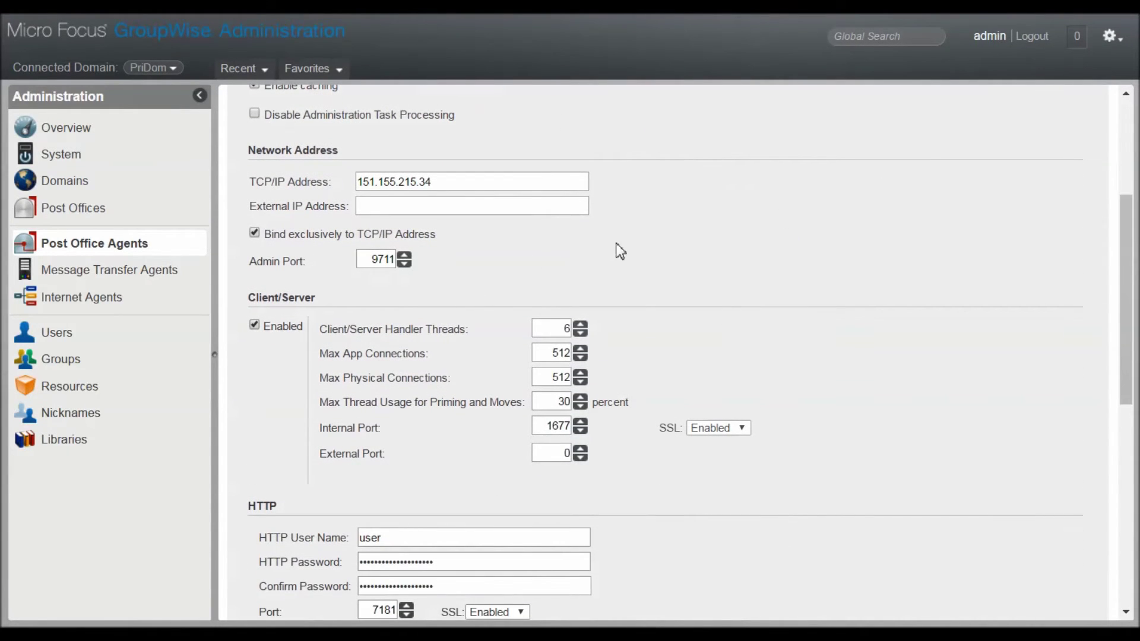
{"action": "left_click_drag", "start_coordinate": [1127, 257], "coordinate": [1117, 335]}
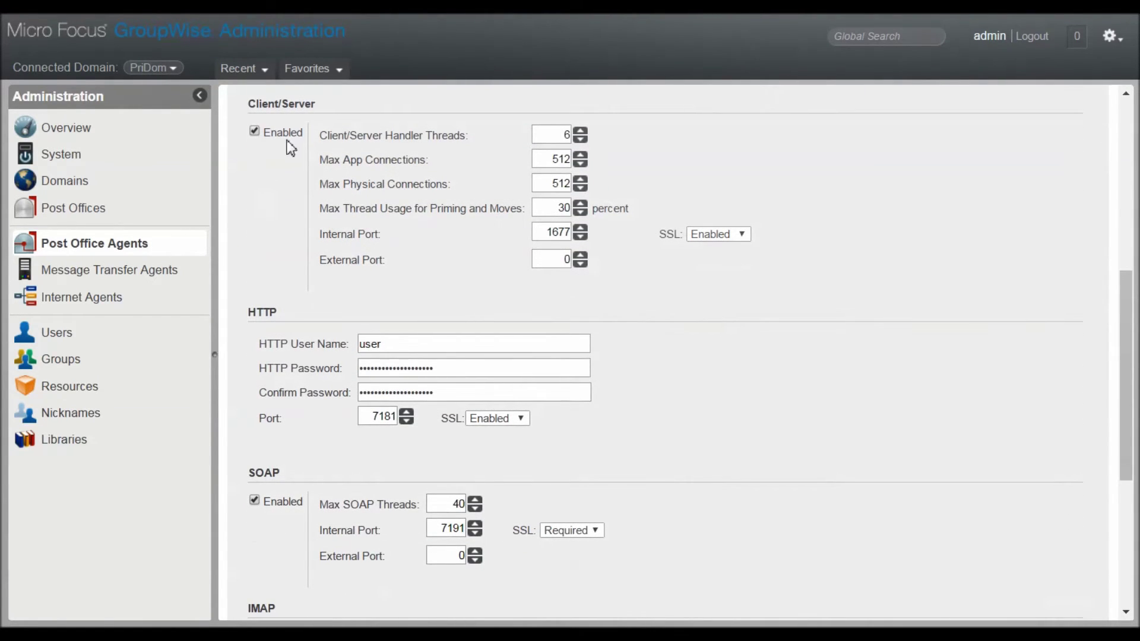
Set Client/Server Handler Threads to 40.
{"action": "left_click", "coordinate": [581, 133]}
{"action": "left_click", "coordinate": [581, 133]}
{"action": "left_click", "coordinate": [581, 133]}
{"action": "left_click", "coordinate": [581, 133]}
{"action": "left_click", "coordinate": [580, 133]}
{"action": "left_click", "coordinate": [581, 133]}
{"action": "left_click_drag", "start_coordinate": [560, 139], "coordinate": [575, 138]}
{"action": "type", "text": "40"}
{"action": "left_click", "coordinate": [670, 163]}
Change Max Physical Connections from 512 to 2048 and select the Max App Connections value.
{"action": "left_click", "coordinate": [558, 183]}
{"action": "double_click", "coordinate": [558, 183]}
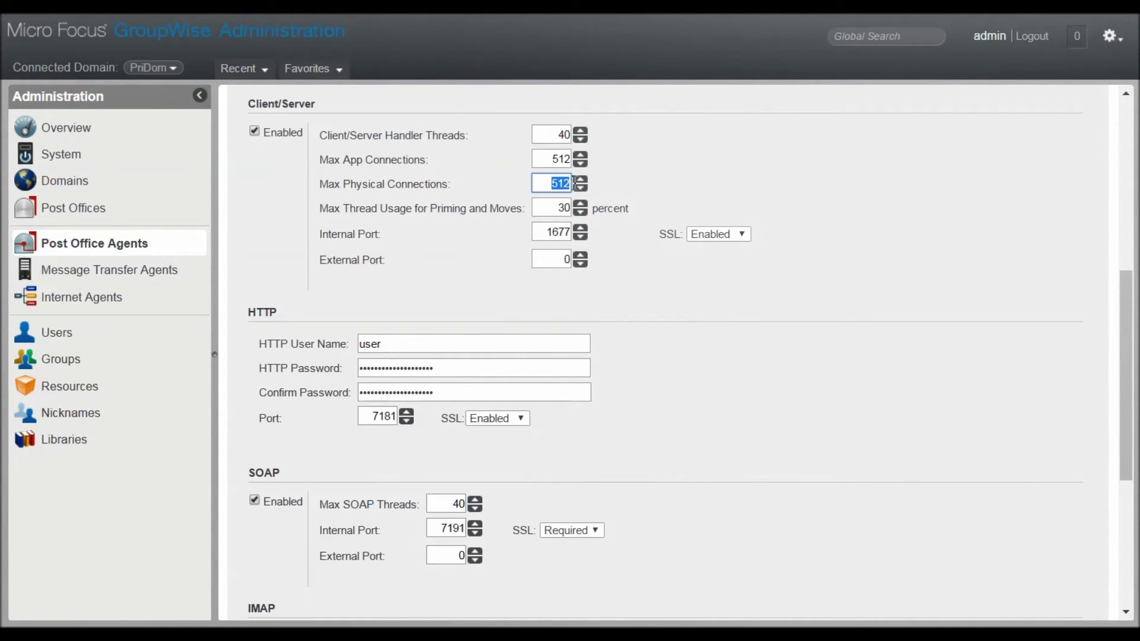
{"action": "type", "text": "2048"}
{"action": "left_click", "coordinate": [552, 158]}
{"action": "left_click_drag", "start_coordinate": [552, 158], "coordinate": [578, 158]}
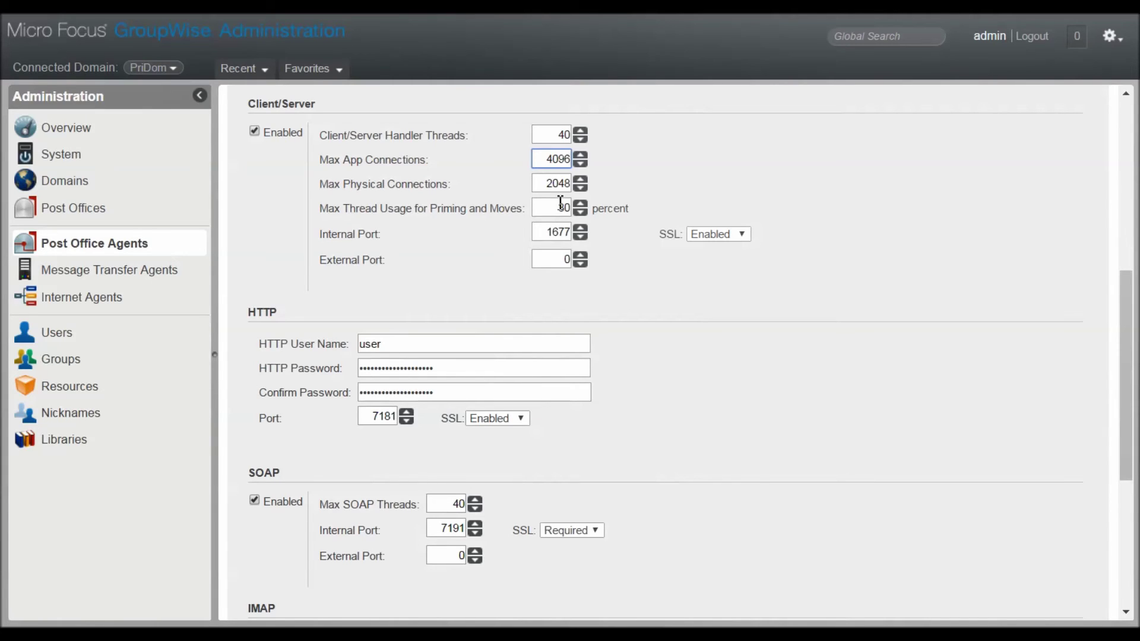
Scroll down to IMAP and toggle IMAP Enabled on and off, leaving it disabled.
{"action": "scroll", "coordinate": [551, 197], "scroll_direction": "down", "scroll_amount": 1}
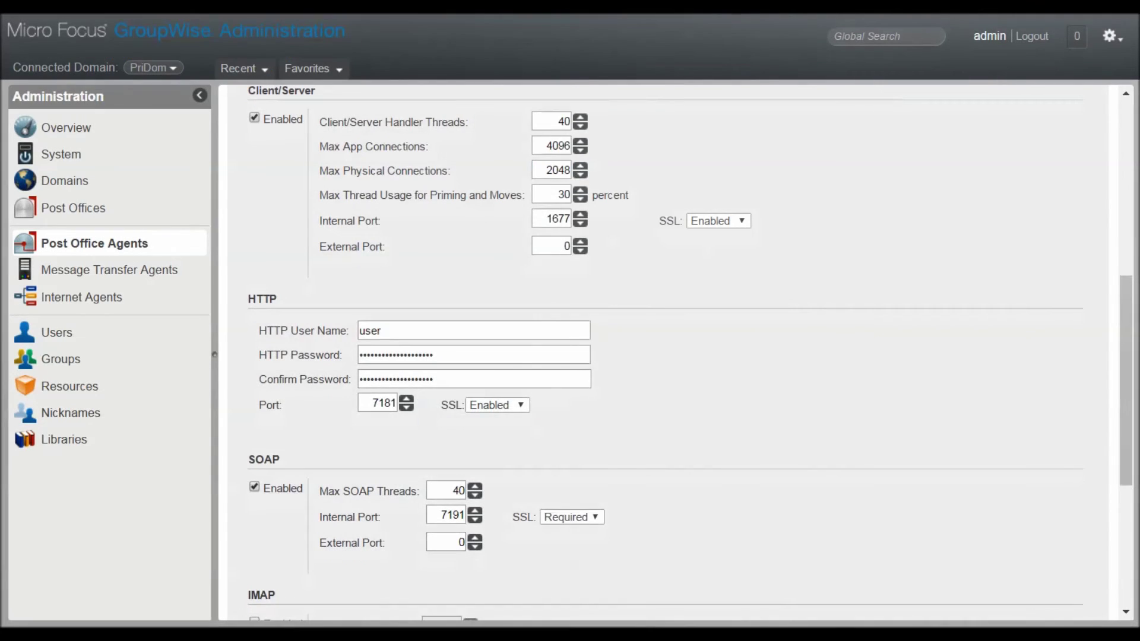
{"action": "left_click", "coordinate": [1129, 291]}
{"action": "left_click_drag", "start_coordinate": [1131, 291], "coordinate": [1127, 340]}
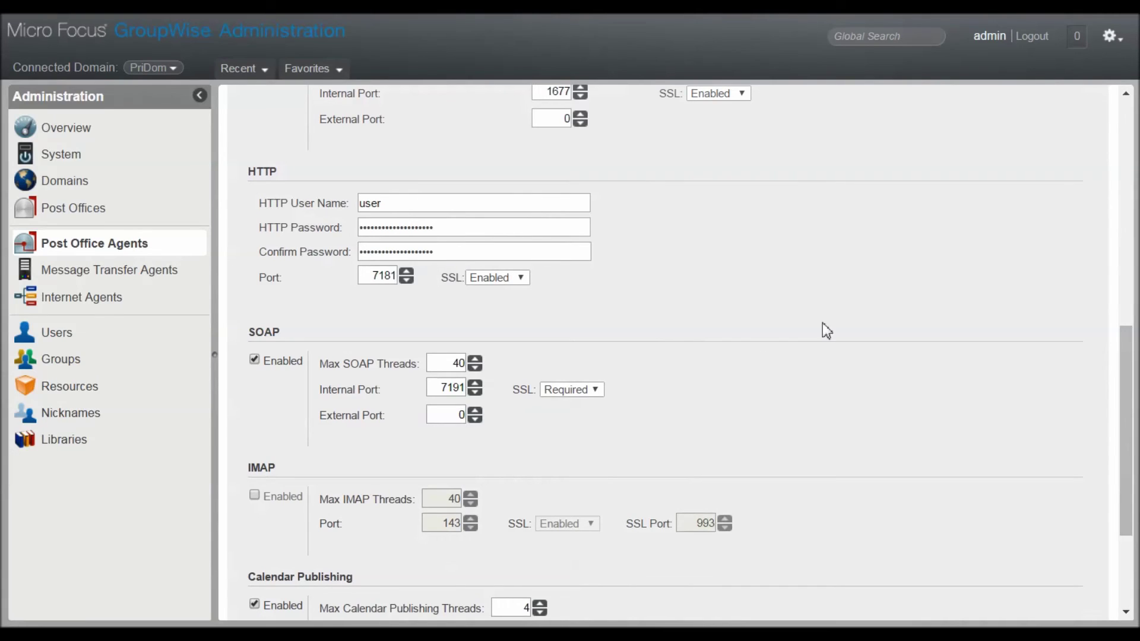
{"action": "left_click_drag", "start_coordinate": [1110, 324], "coordinate": [1106, 432]}
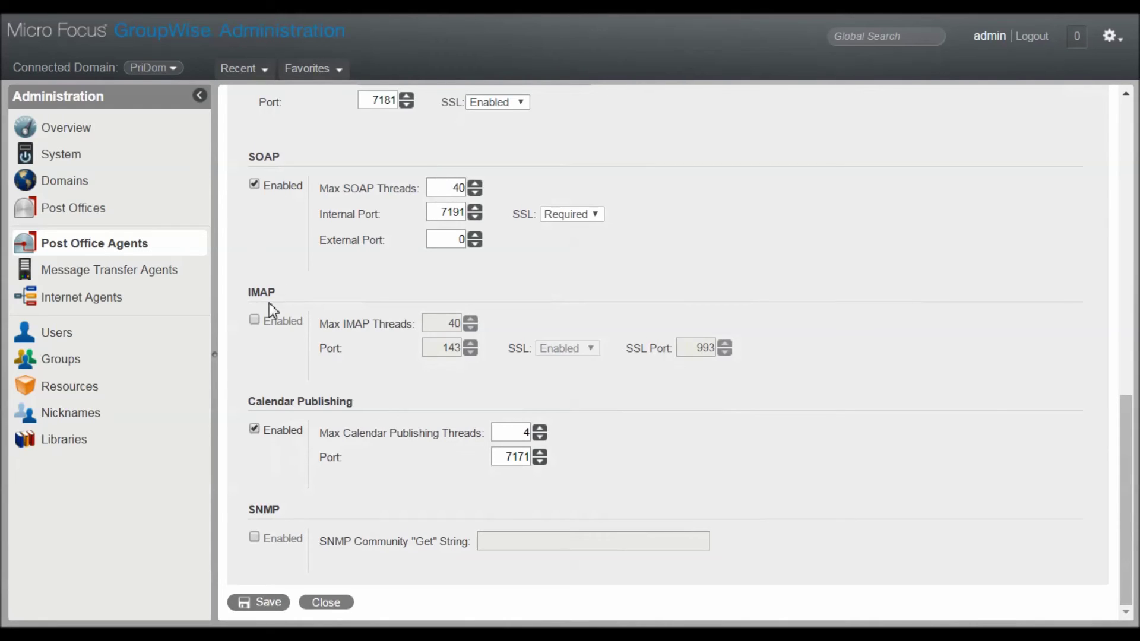
{"action": "left_click", "coordinate": [255, 321]}
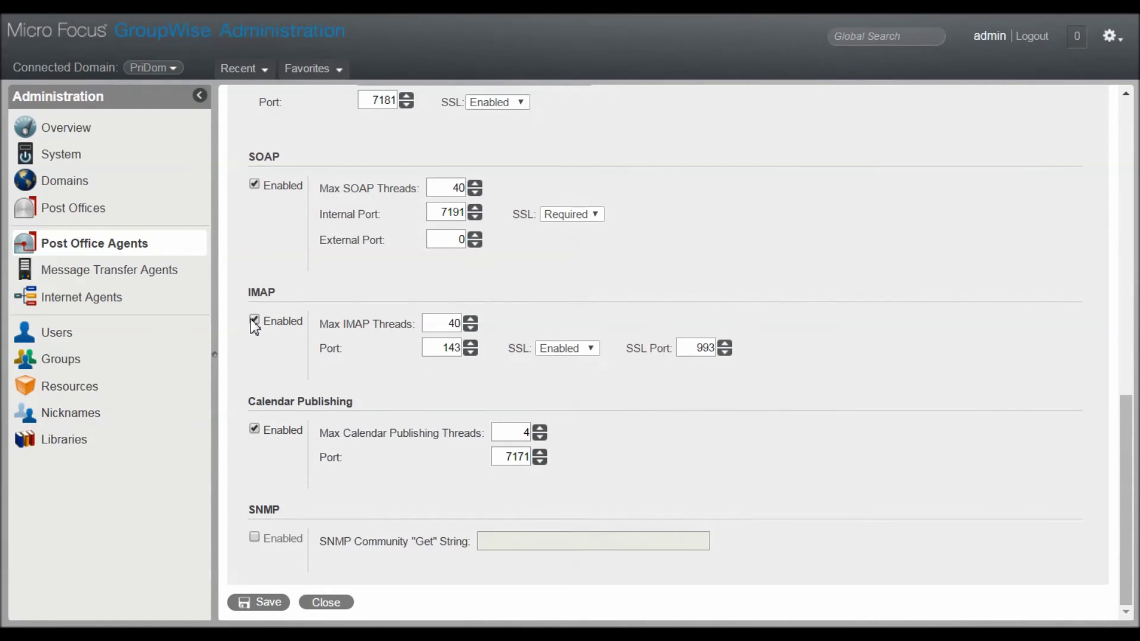
{"action": "left_click", "coordinate": [255, 321]}
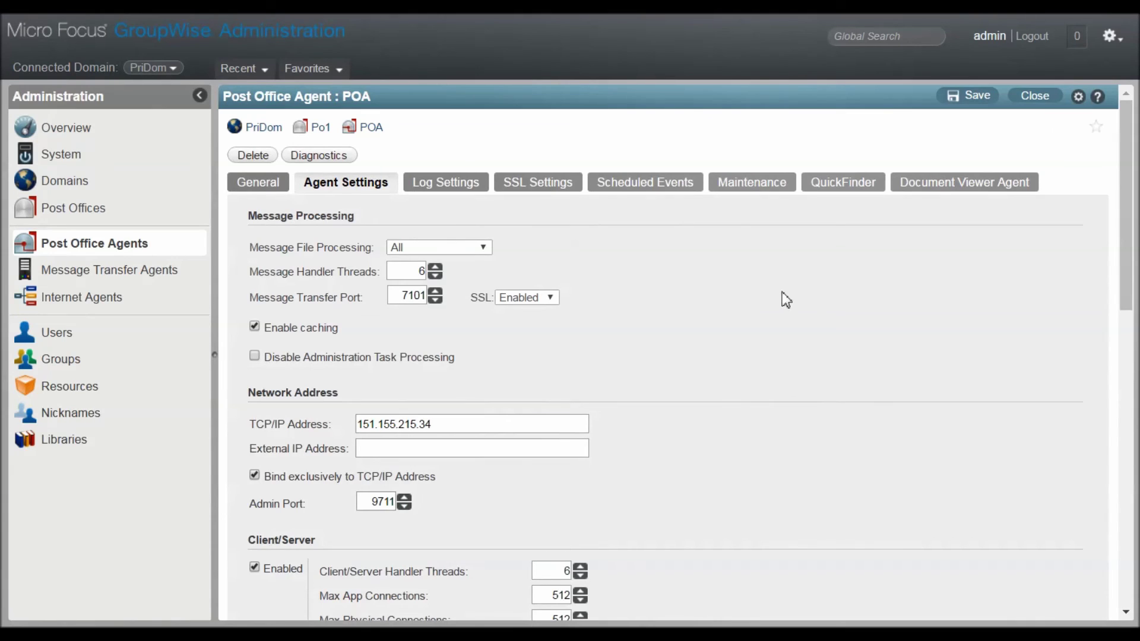
Browse the POA's General, Log Settings, SSL, Scheduled Events, Maintenance and Document Viewer Agent tabs.
{"action": "left_click", "coordinate": [262, 189]}
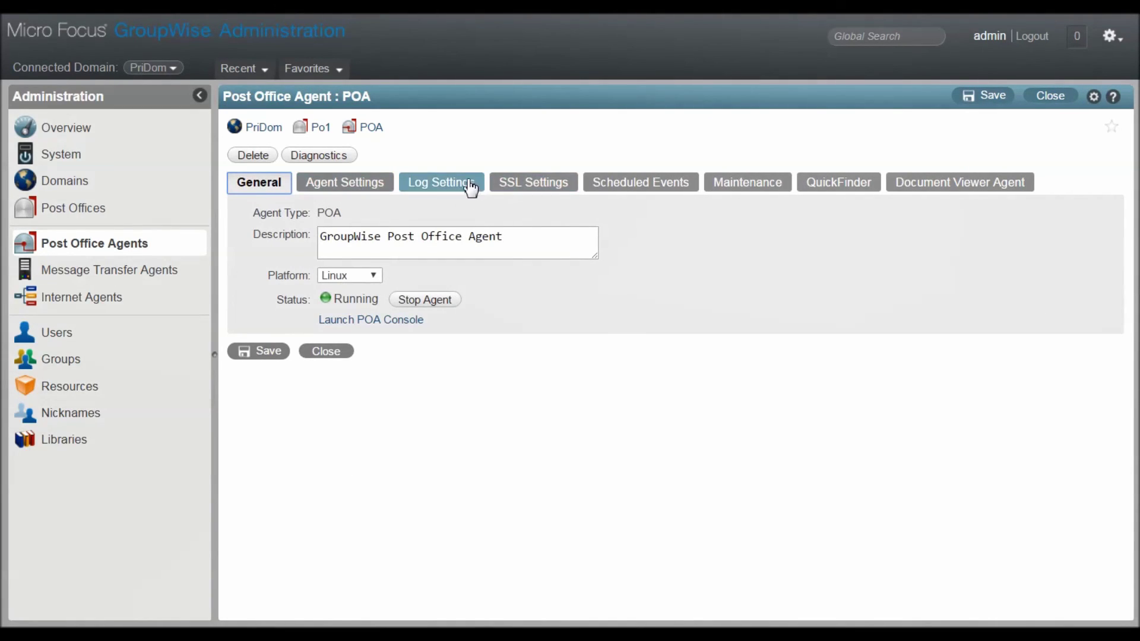
{"action": "left_click", "coordinate": [469, 187]}
{"action": "left_click", "coordinate": [554, 189]}
{"action": "left_click", "coordinate": [623, 186]}
{"action": "left_click", "coordinate": [747, 189]}
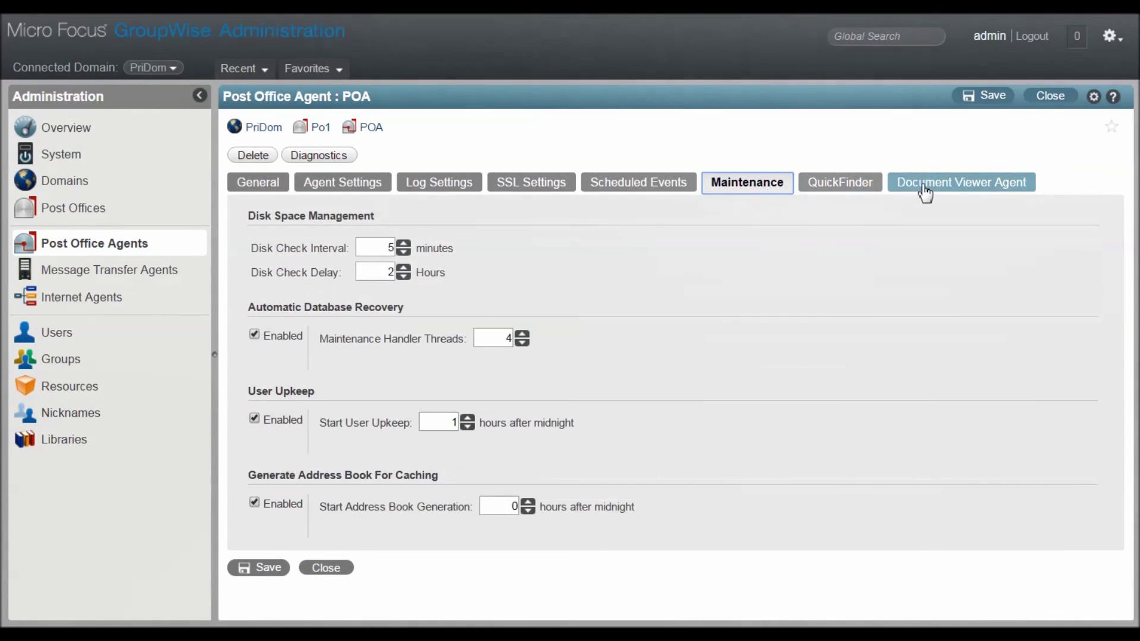
{"action": "left_click", "coordinate": [924, 189]}
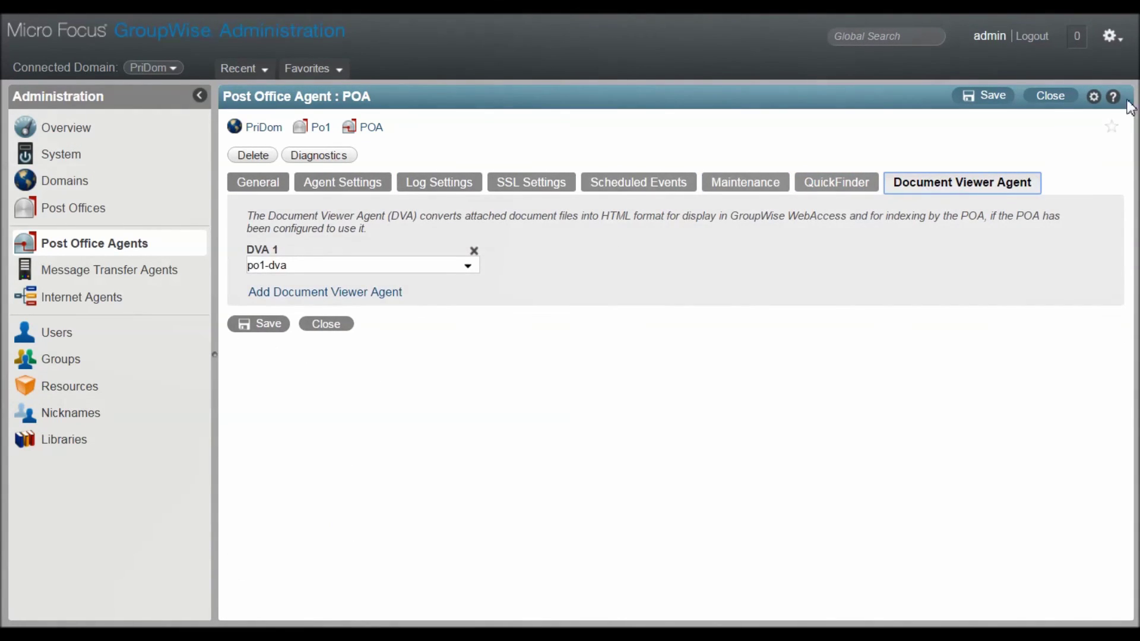
View and close the POA help topics, then return to the General page.
{"action": "left_click", "coordinate": [1114, 98]}
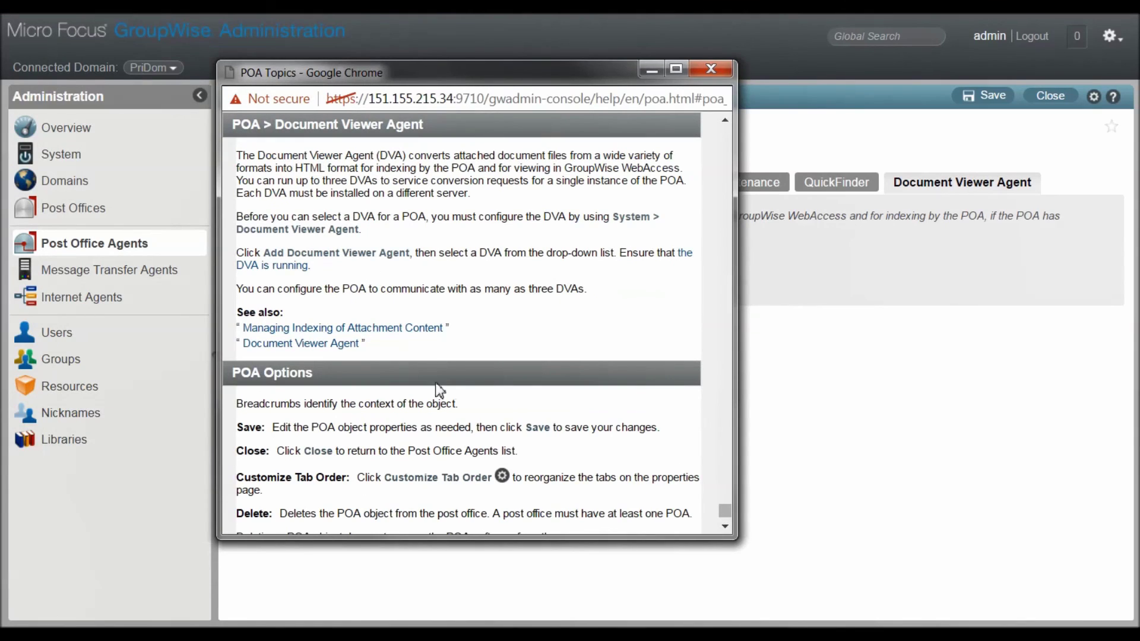
{"action": "left_click", "coordinate": [712, 70]}
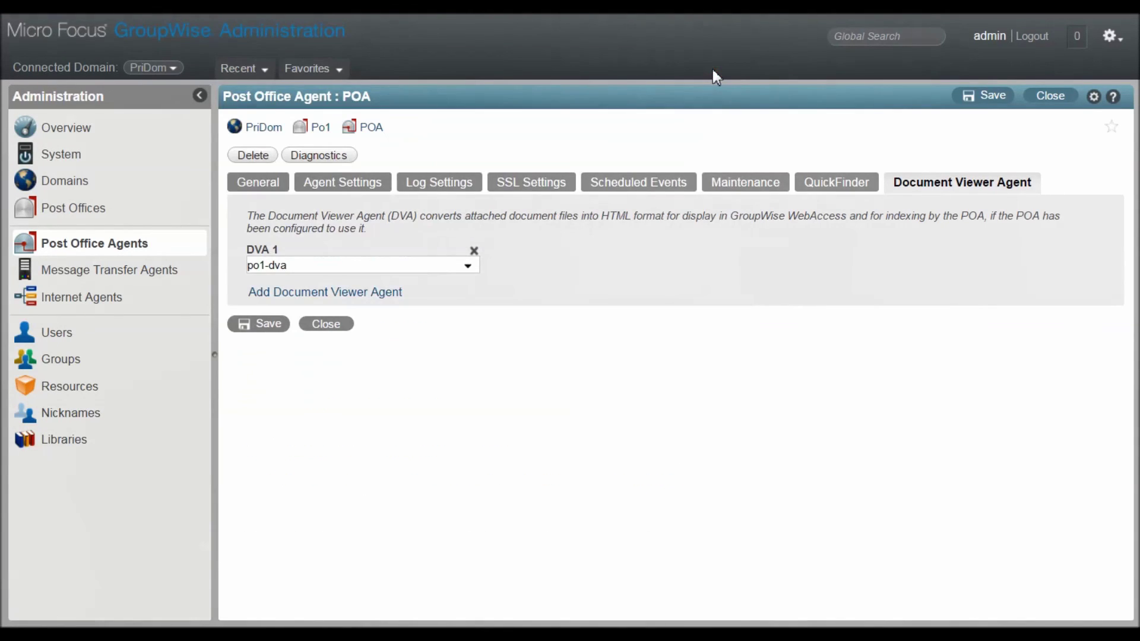
{"action": "left_click", "coordinate": [256, 185]}
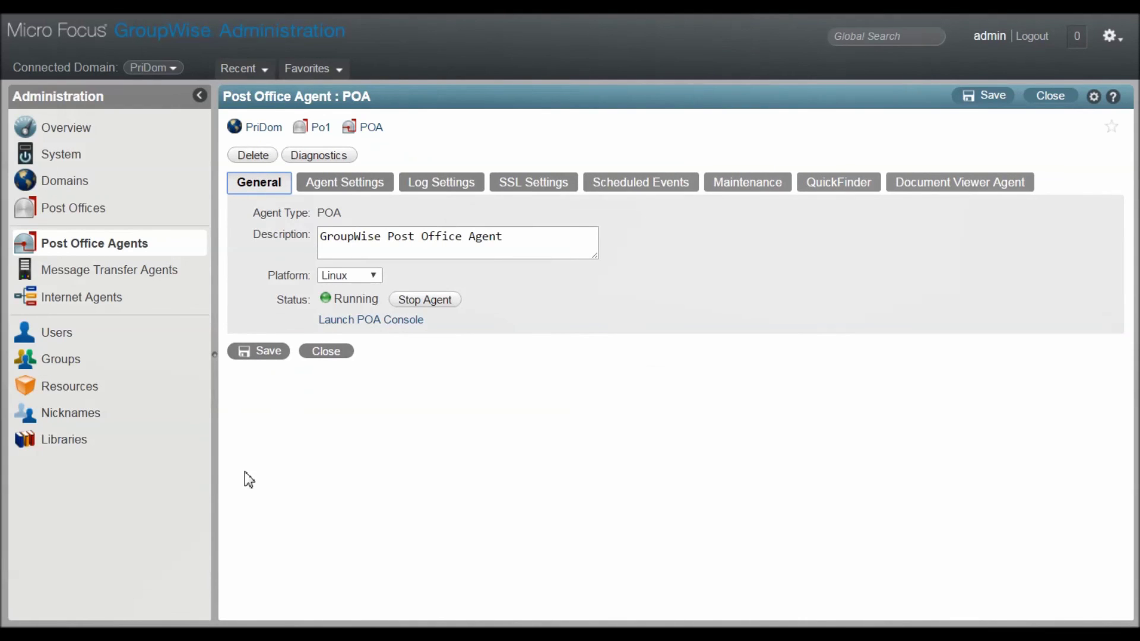